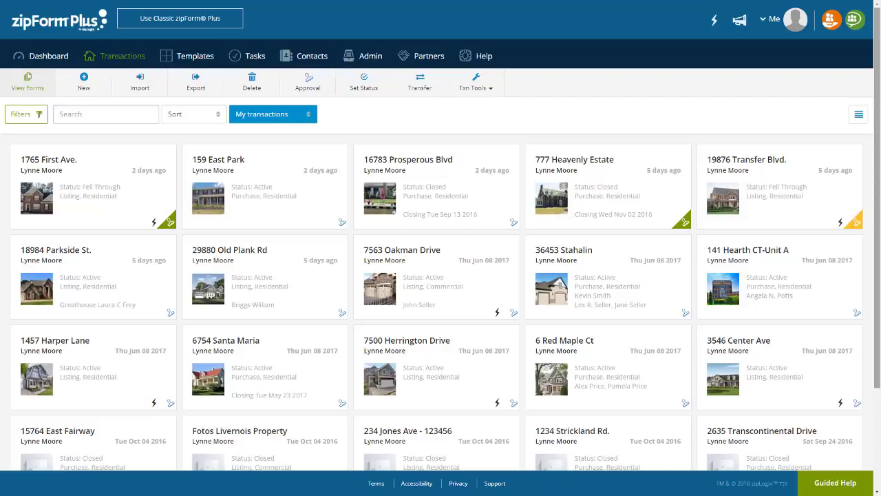
Start a new New Listing transaction from the Transactions toolbar
mouse_move(324, 154)
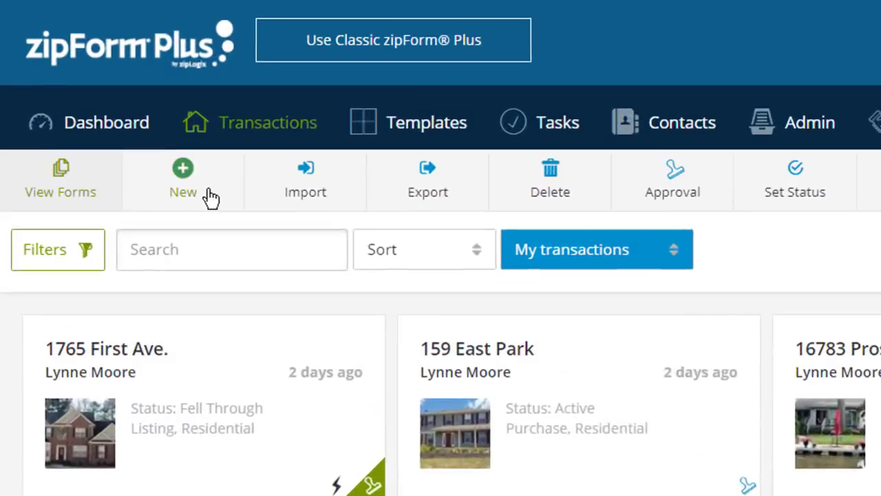
left_click(208, 196)
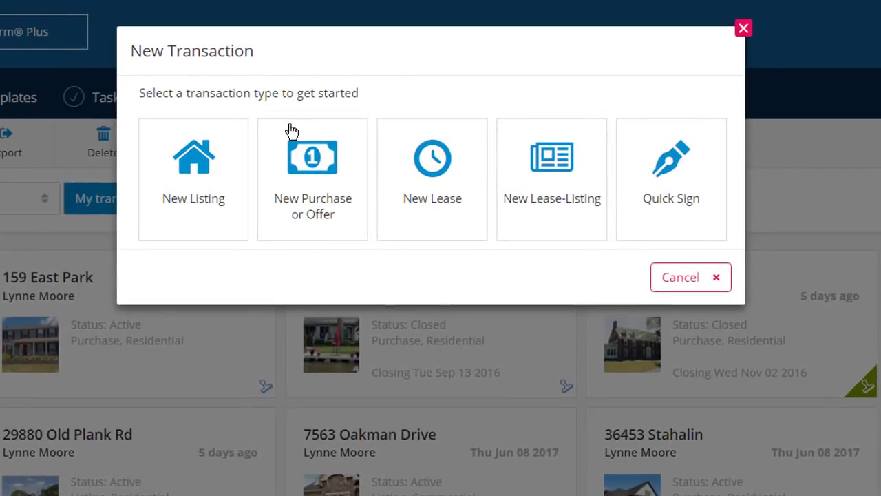
left_click(195, 163)
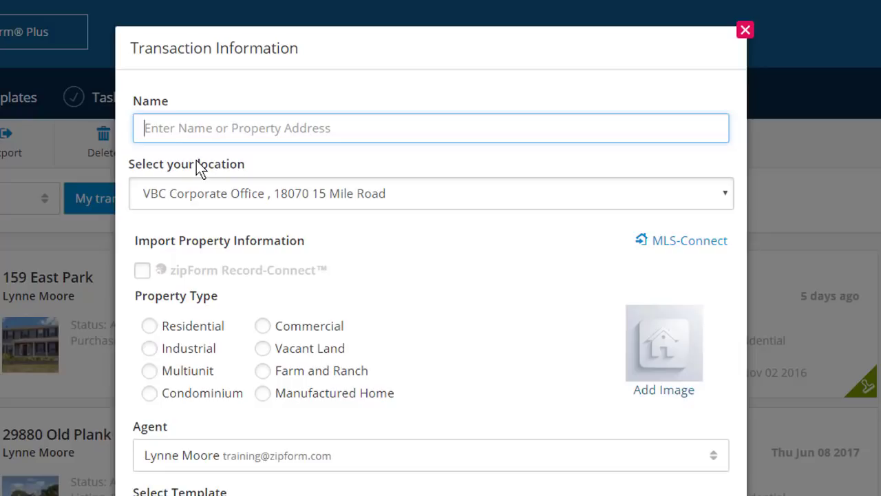
type("18994 Birchcrest Dr")
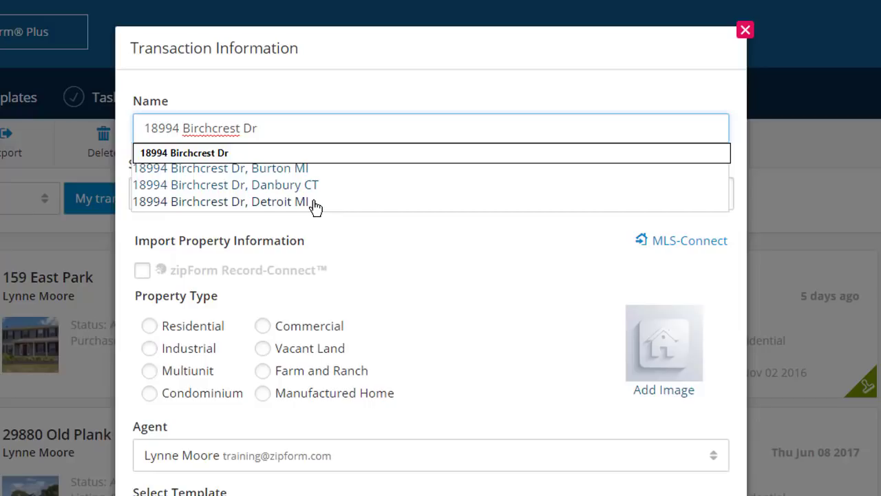
left_click(299, 210)
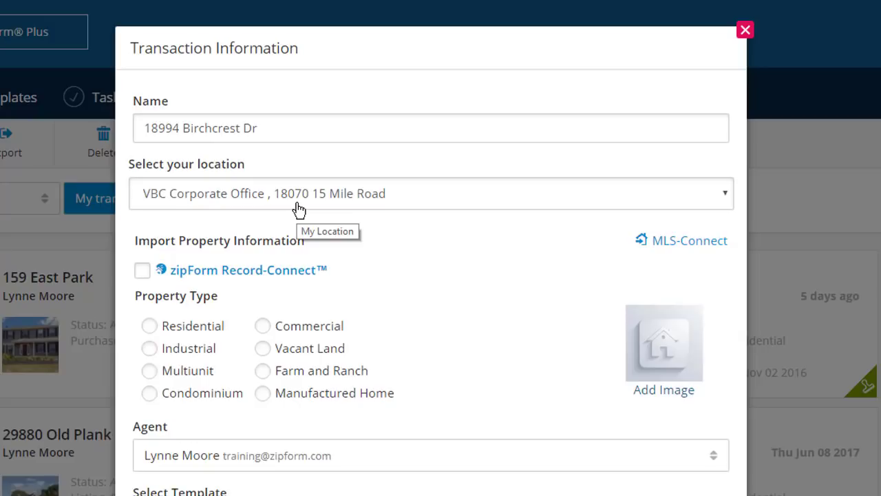
left_click(194, 277)
left_click(193, 278)
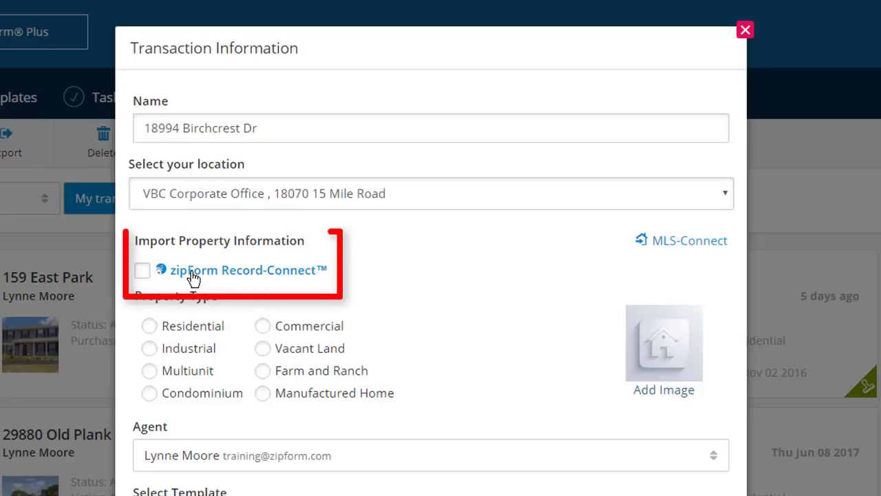
Enable zipForm Record-Connect, set property type Residential with no template, and save the listing
left_click(143, 275)
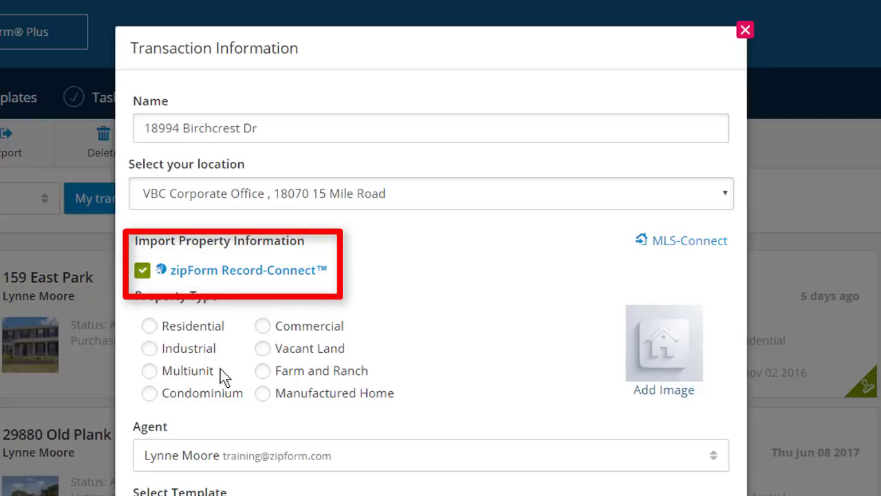
left_click(151, 326)
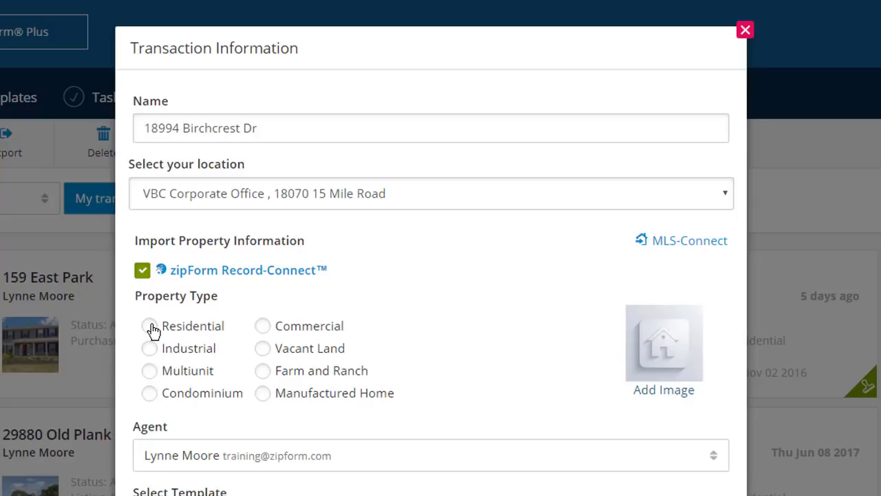
left_click(272, 358)
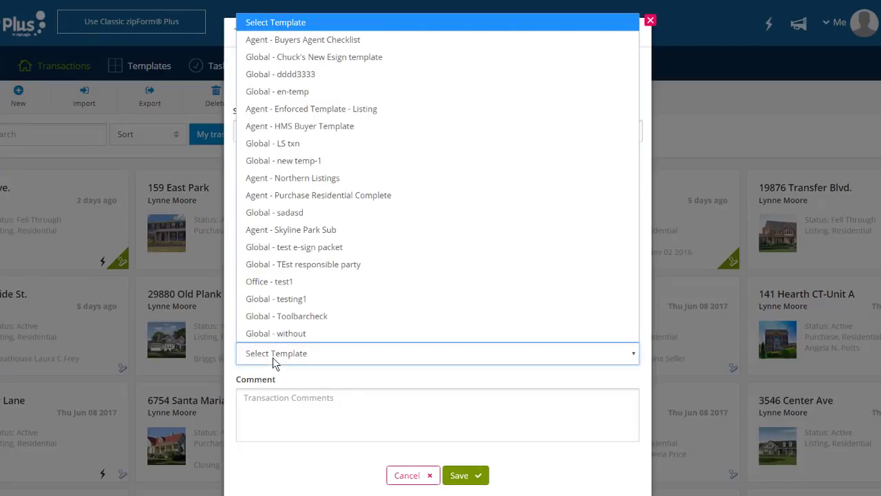
left_click(269, 409)
left_click(270, 411)
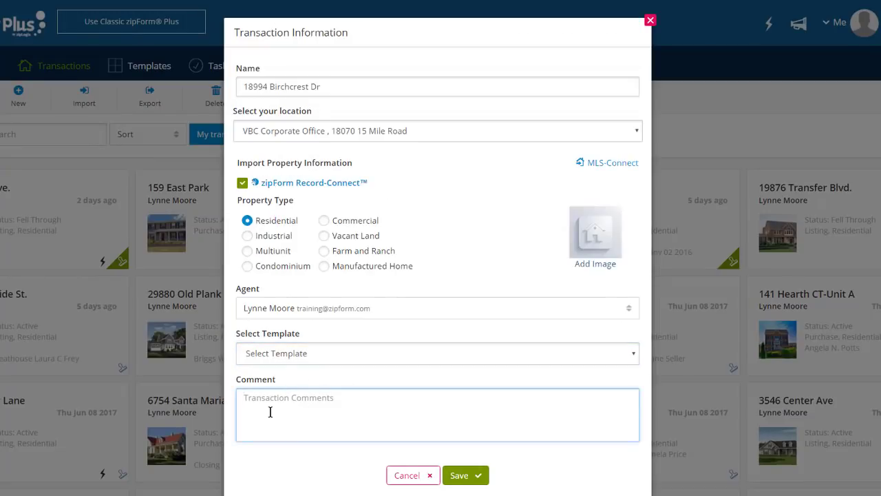
left_click(459, 475)
left_click(459, 475)
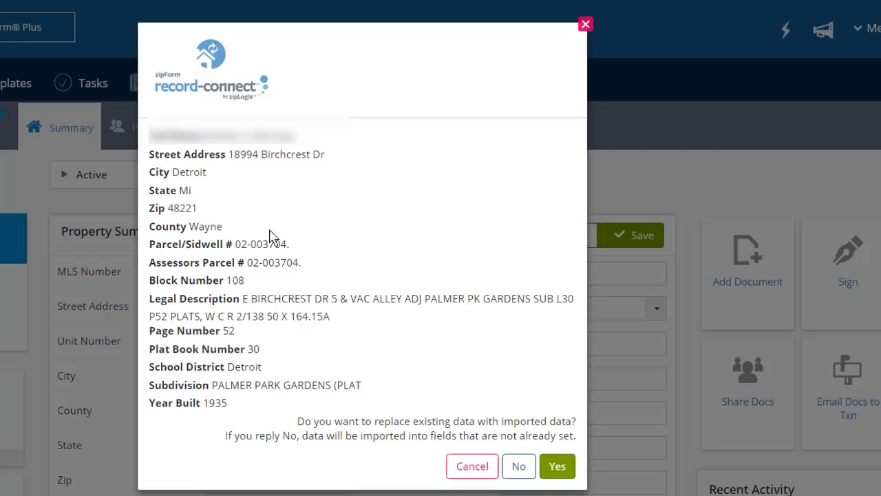
Accept the Record-Connect import into empty fields only: Detroit, Wayne, 48221, built 1935
left_click(329, 438)
left_click(519, 468)
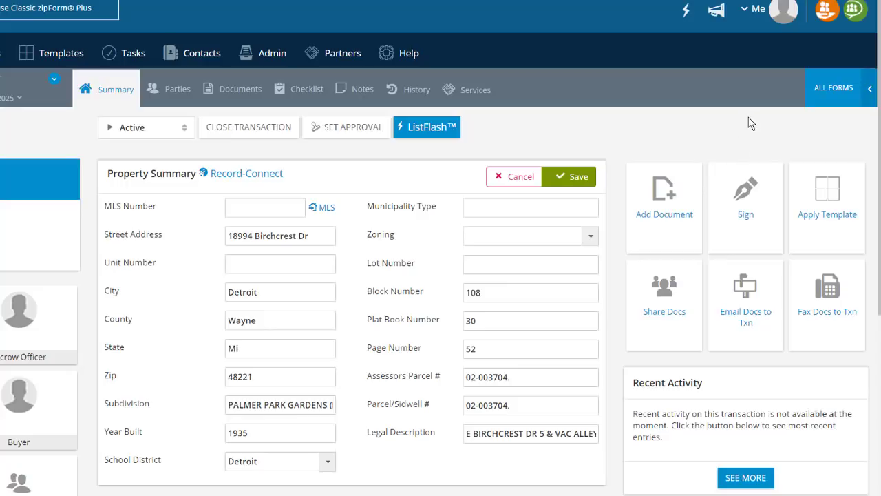
Save the Property Summary and add the Cover Sheet and Standard Listing Contract forms
left_click(573, 178)
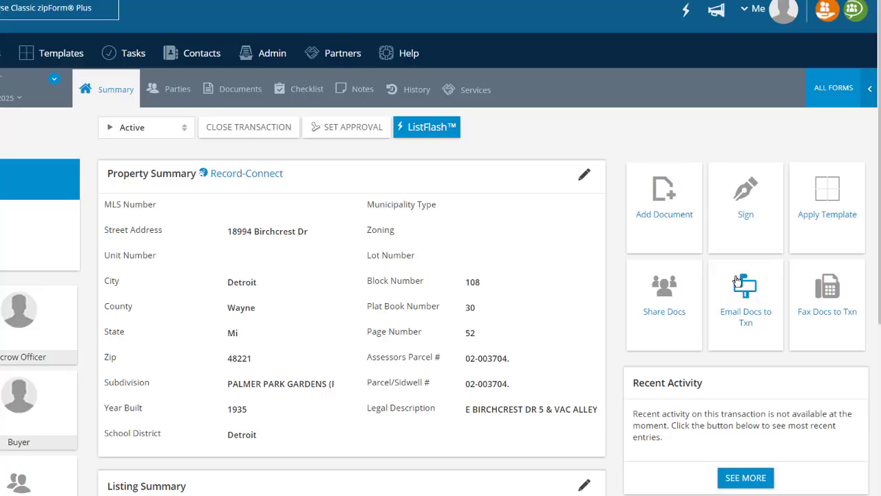
left_click(665, 223)
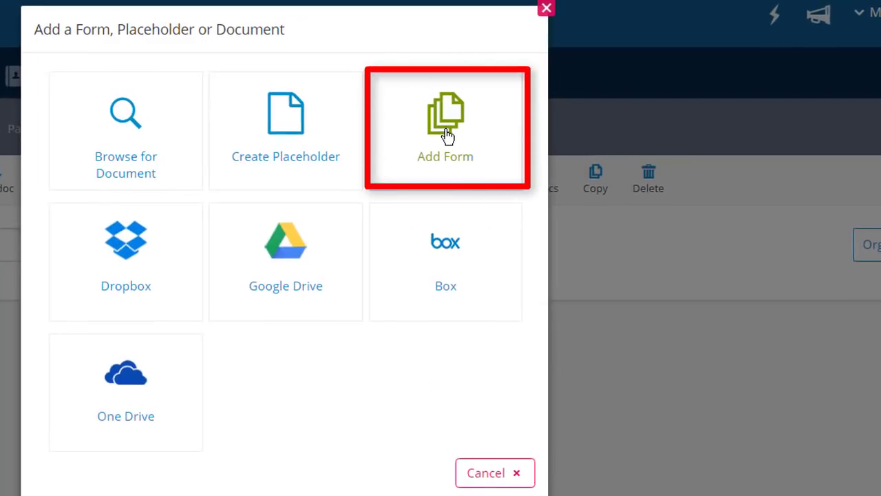
left_click(448, 135)
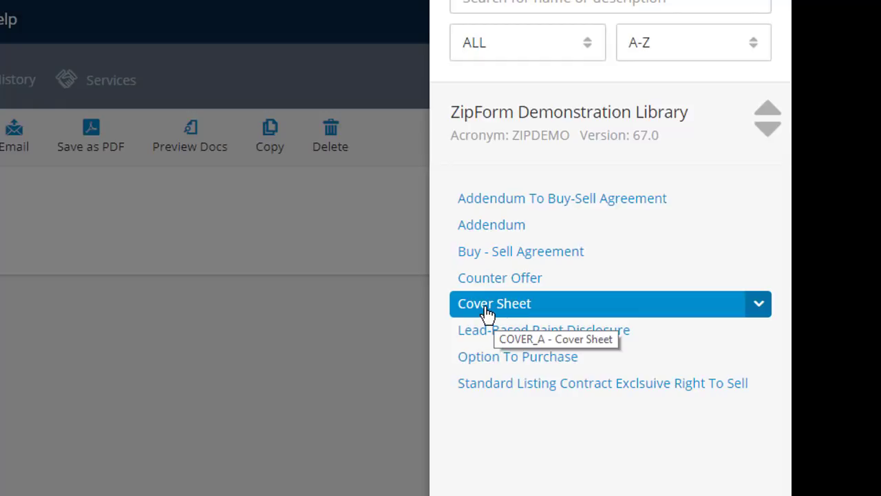
left_click(487, 313)
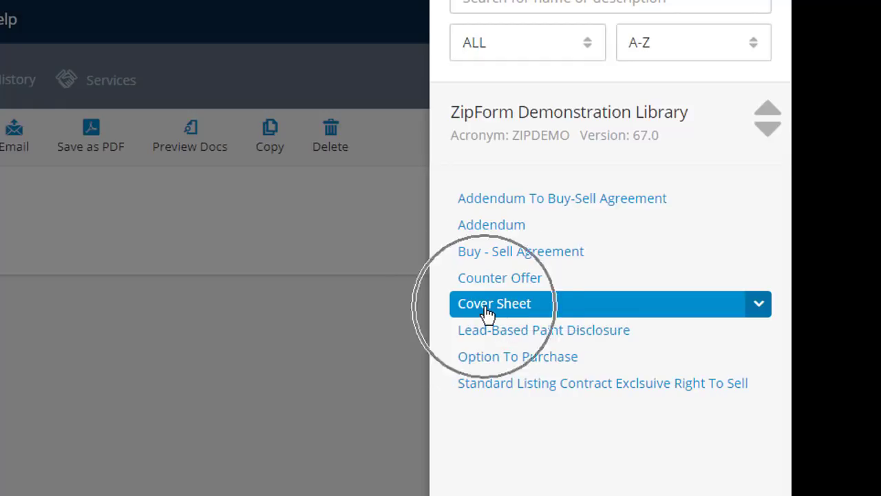
left_click(486, 385)
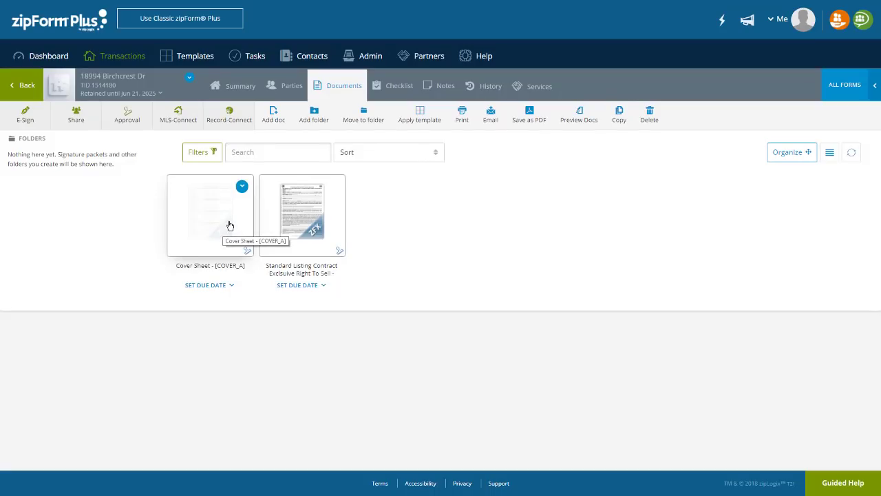
left_click(230, 226)
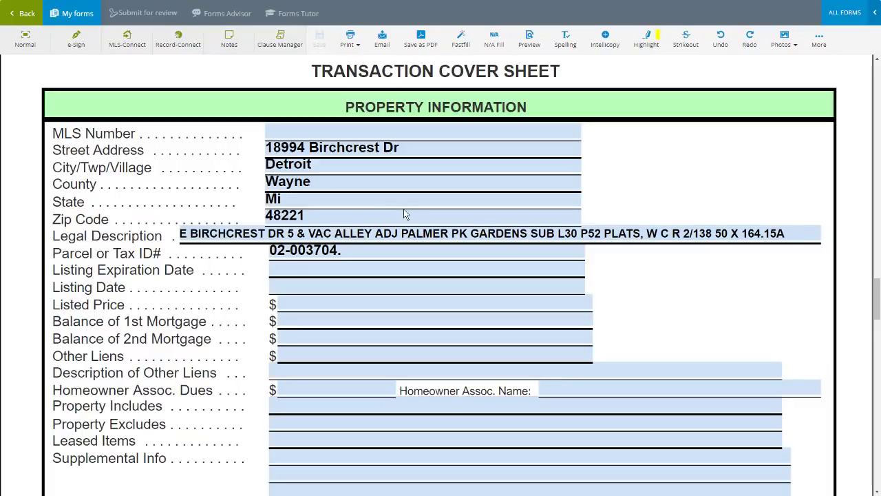
scroll(403, 209, "down", 1)
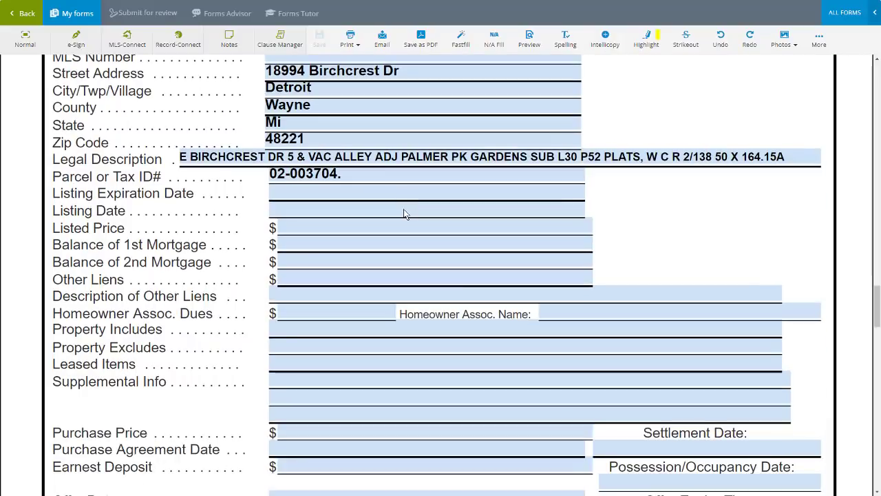
scroll(403, 209, "down", 2)
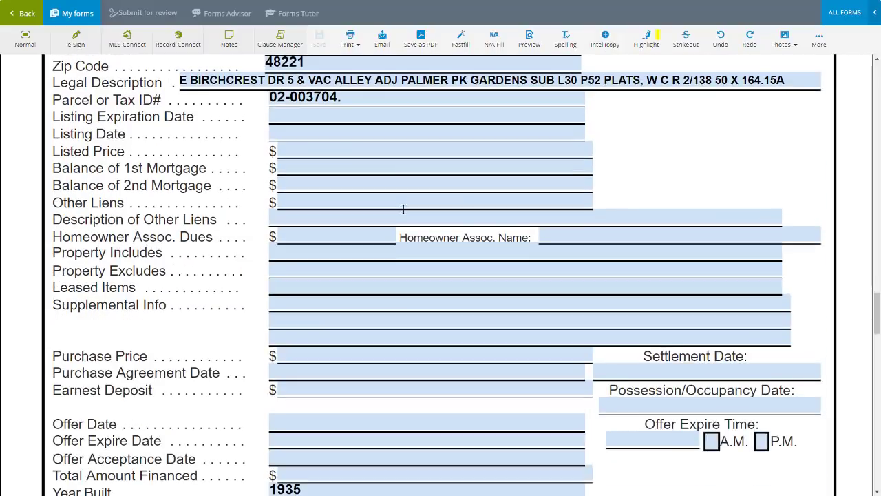
scroll(403, 208, "up", 1)
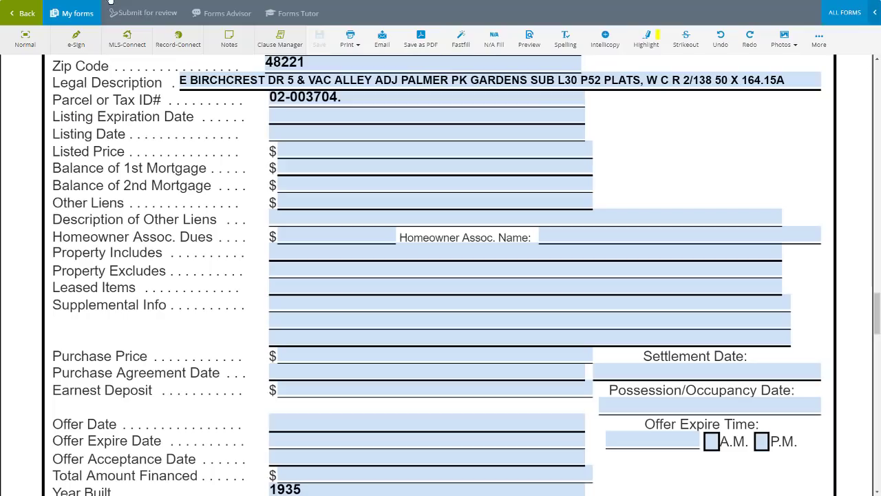
left_click(24, 14)
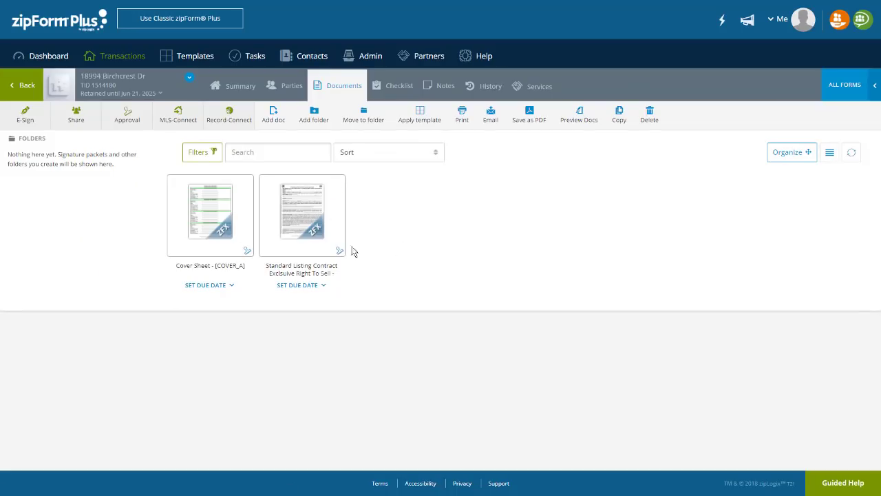
Open the Cover Sheet form, then return to the Summary page with imported Birchcrest Dr details
left_click(292, 223)
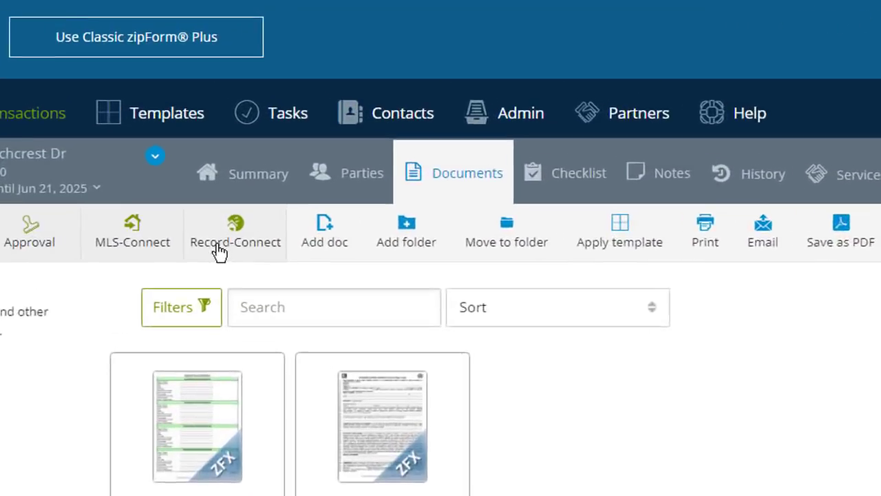
left_click(142, 266)
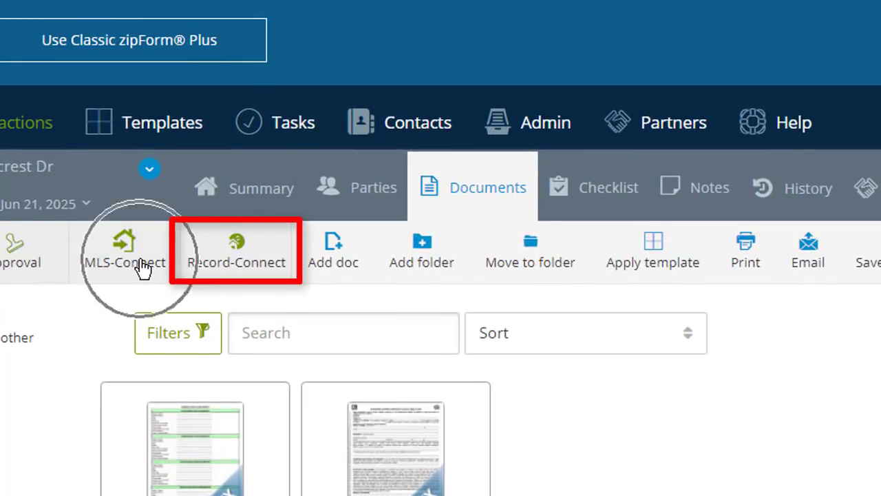
left_click(234, 266)
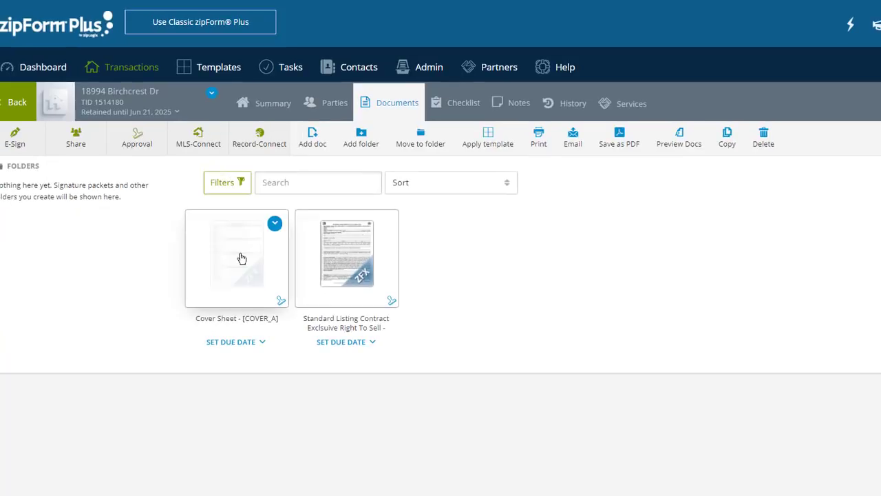
left_click(241, 259)
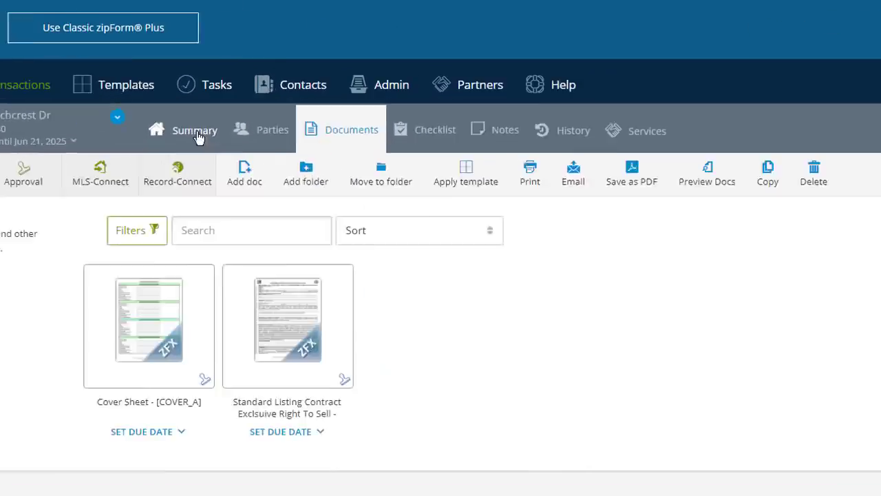
left_click(388, 214)
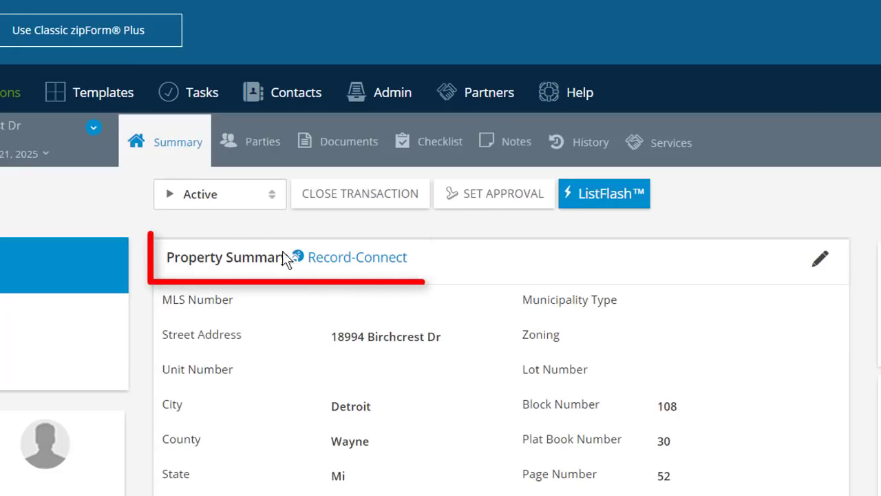
left_click(325, 269)
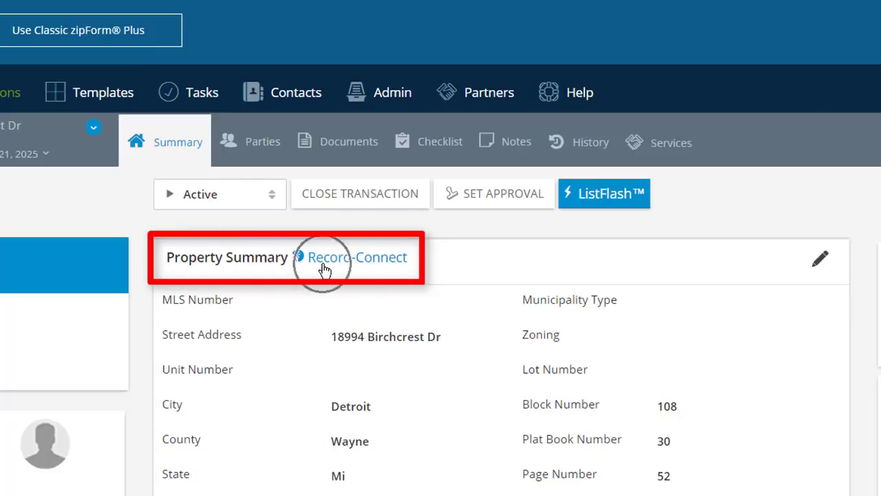